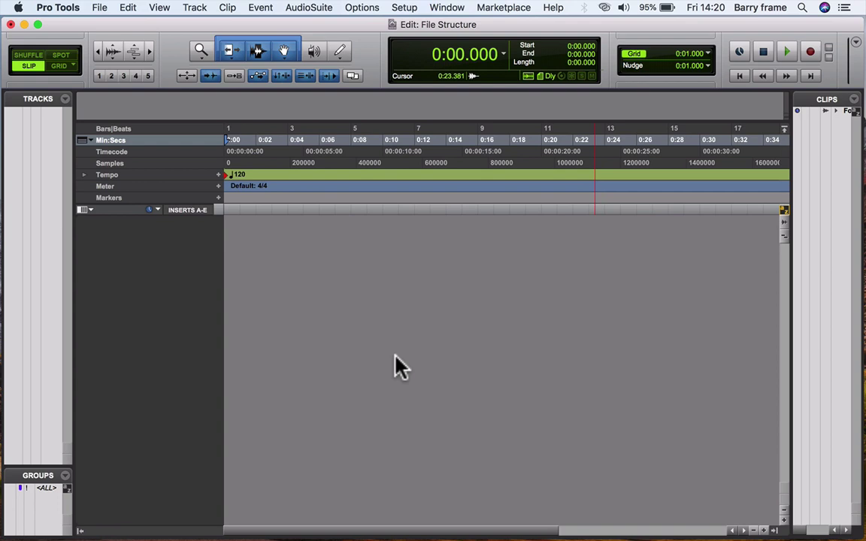
Switch the playback engine to Avid Fast Track Duo, saving and closing the File Structure session.
click(505, 187)
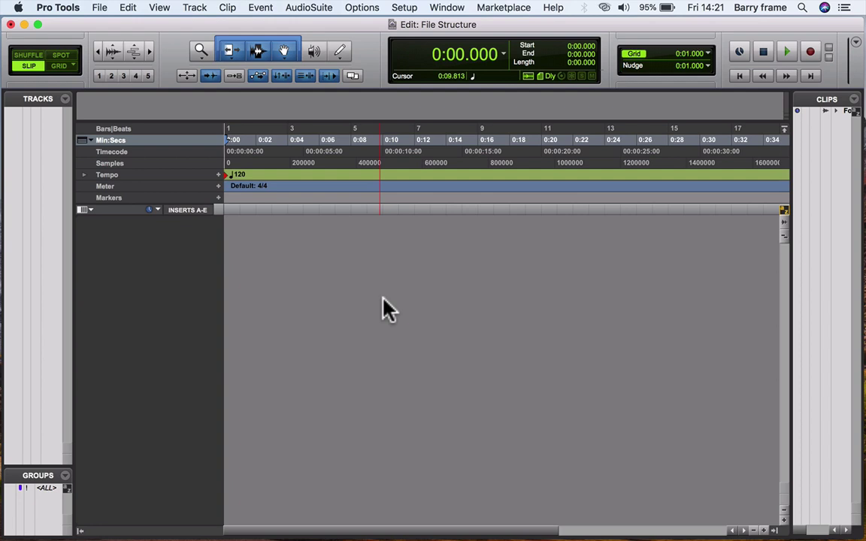
click(406, 10)
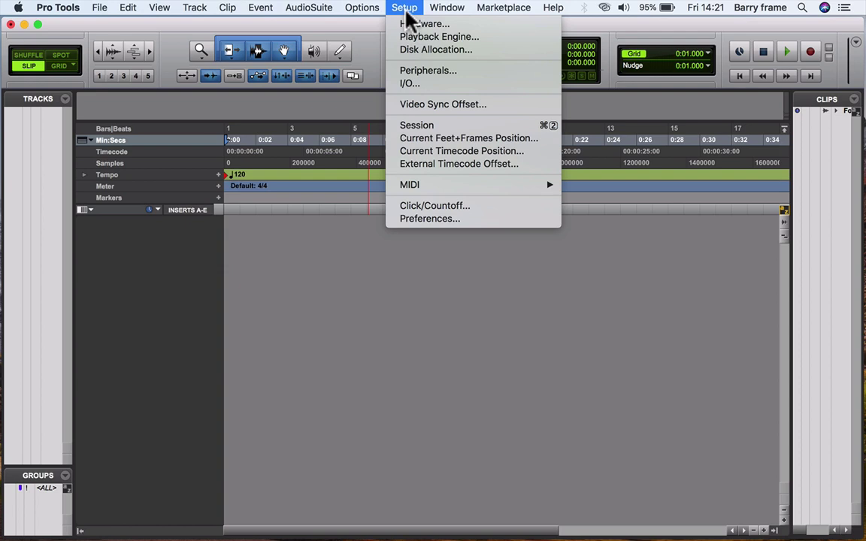
click(440, 35)
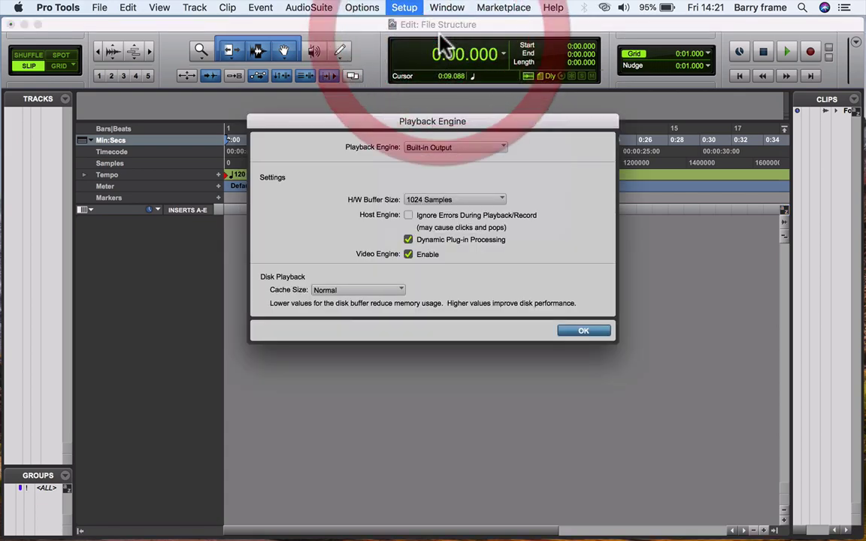
drag(420, 118, 415, 69)
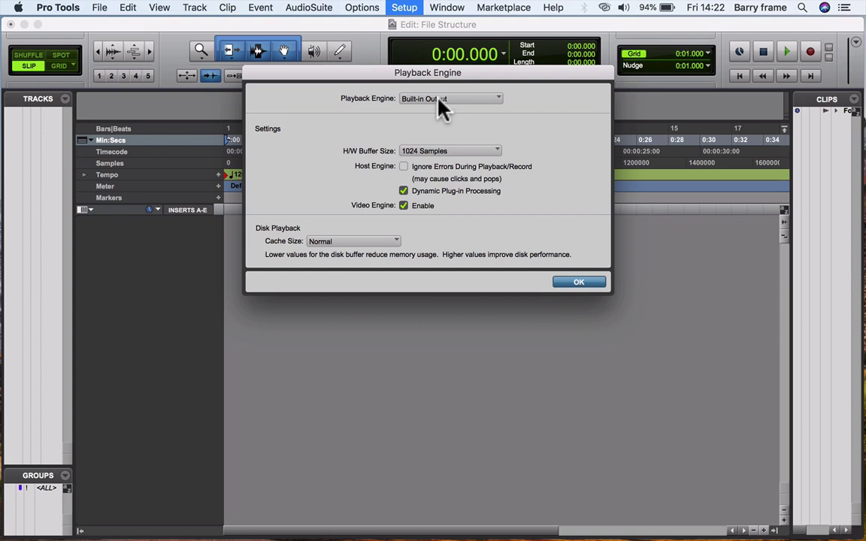
click(440, 101)
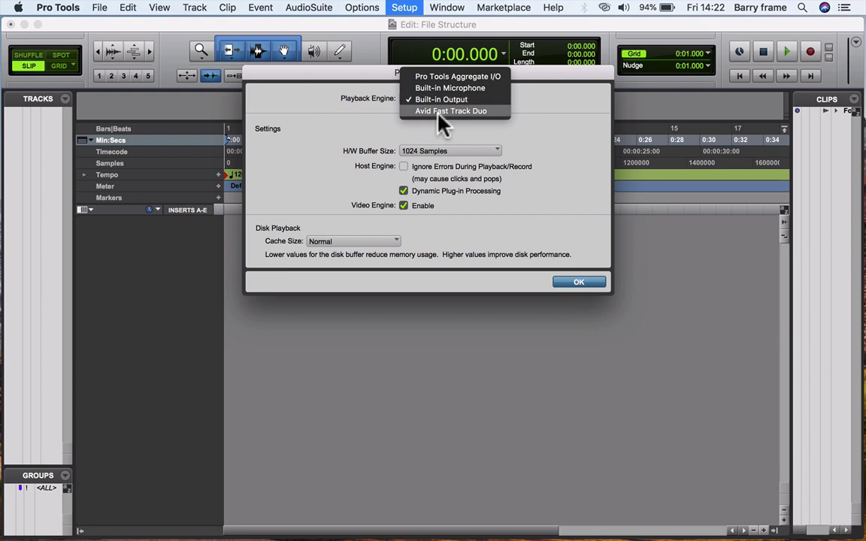
click(447, 111)
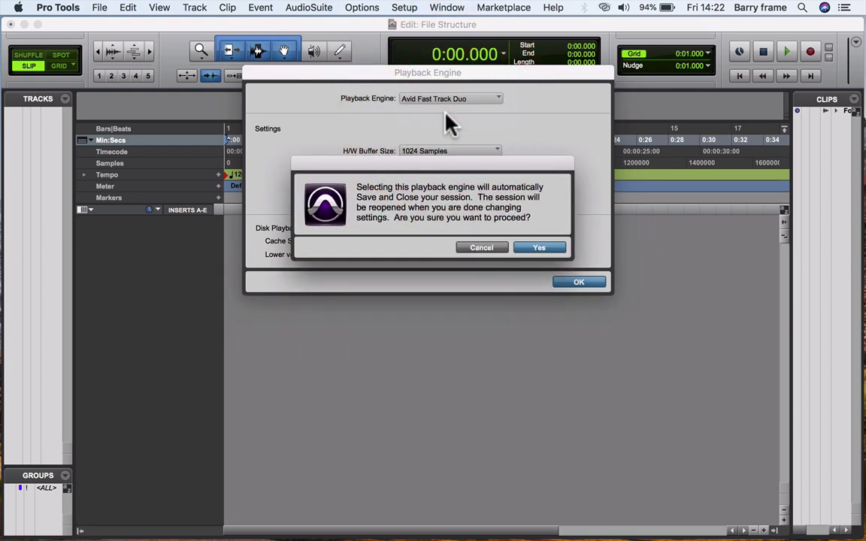
click(539, 248)
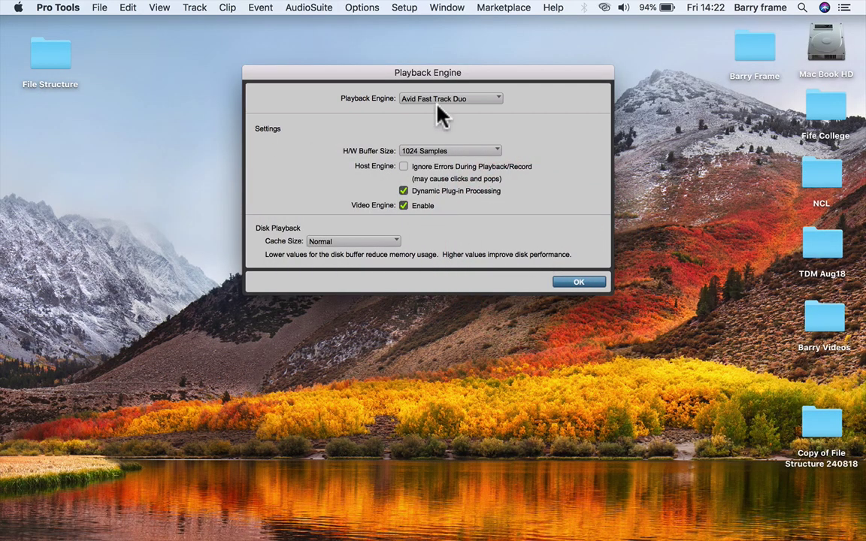
Accept the new engine and recheck that Playback Engine shows Avid Fast Track Duo.
click(573, 279)
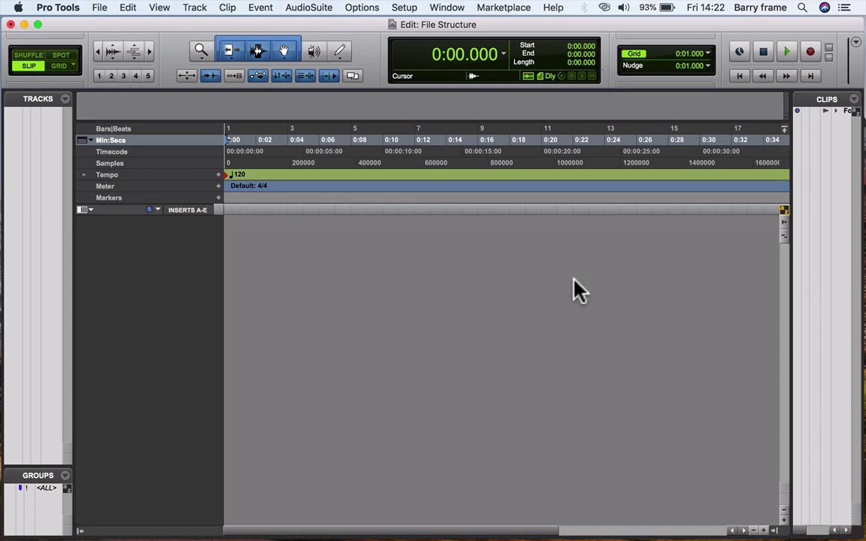
click(405, 9)
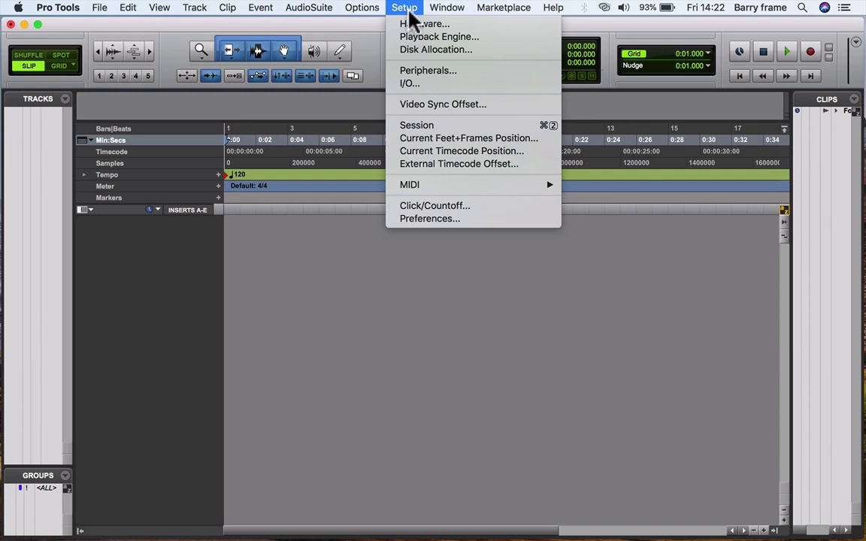
click(417, 37)
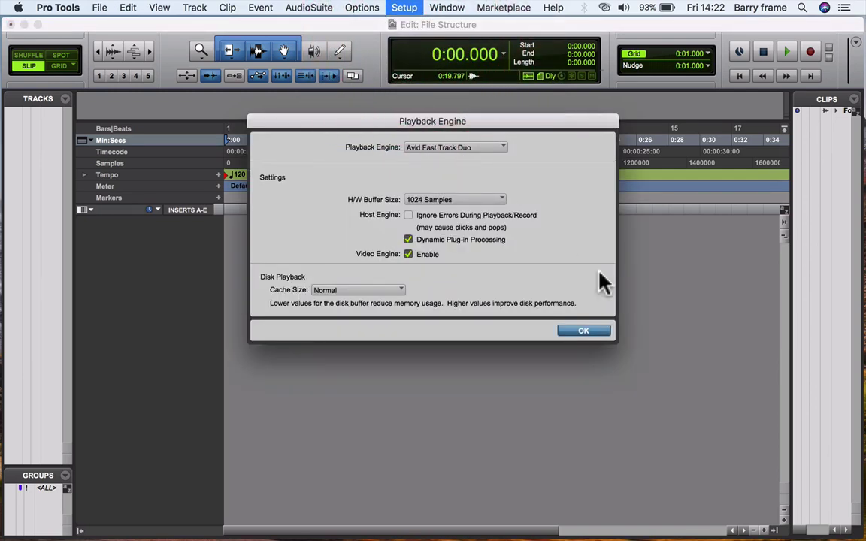
click(583, 332)
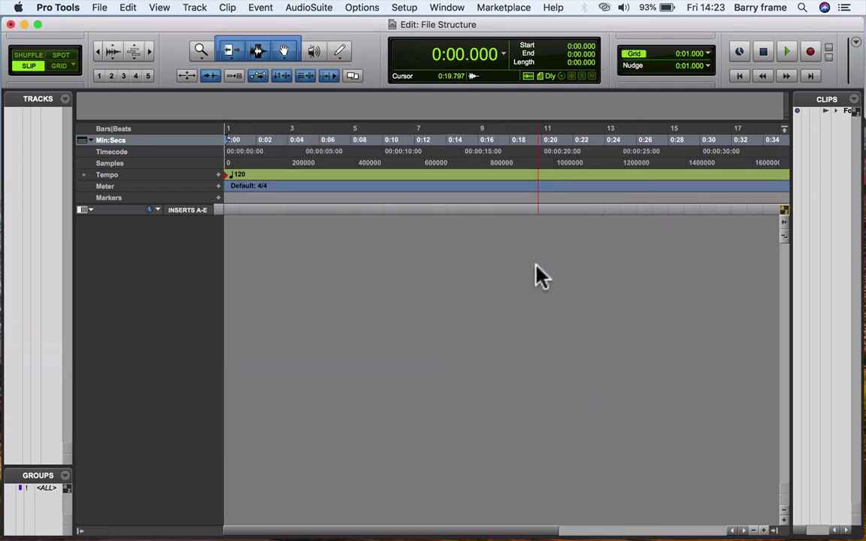
click(405, 7)
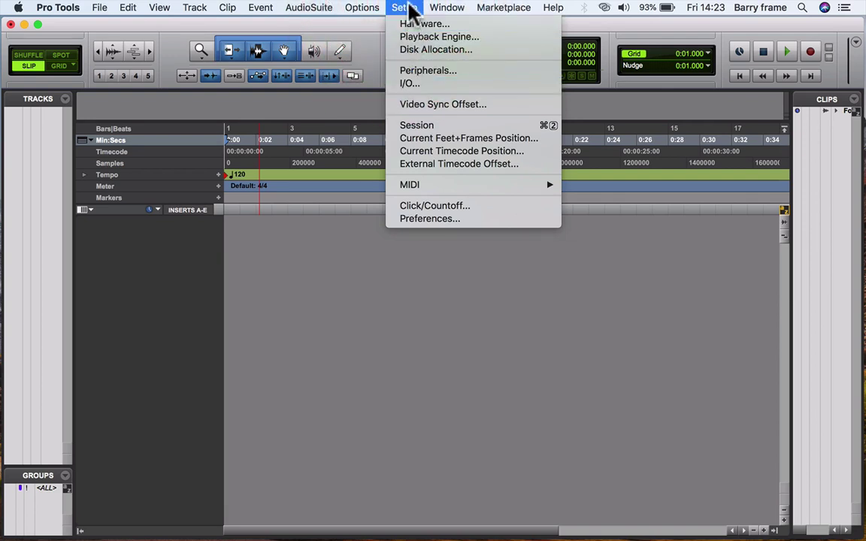
click(410, 84)
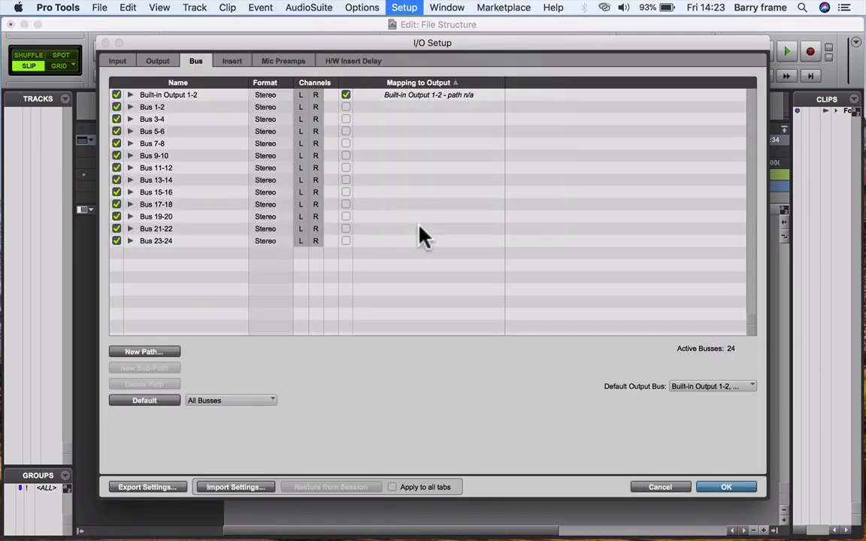
click(157, 61)
click(122, 61)
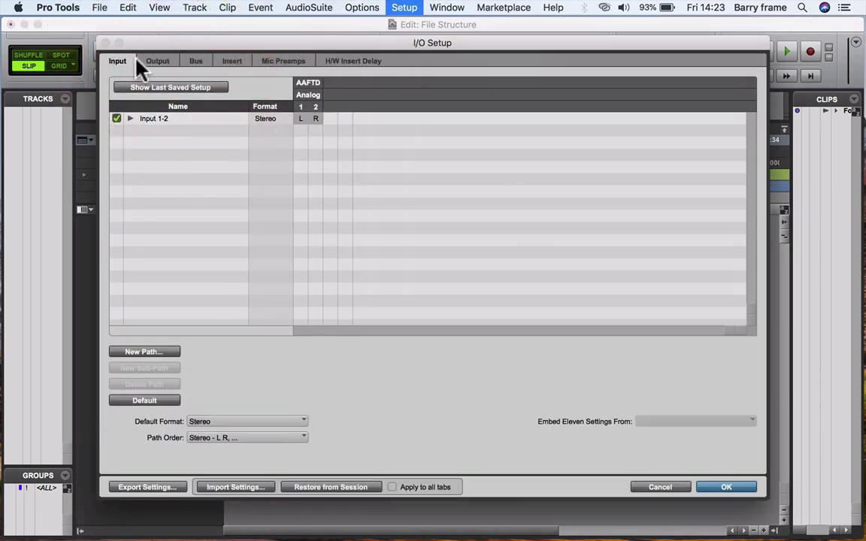
click(197, 66)
drag(261, 42, 320, 39)
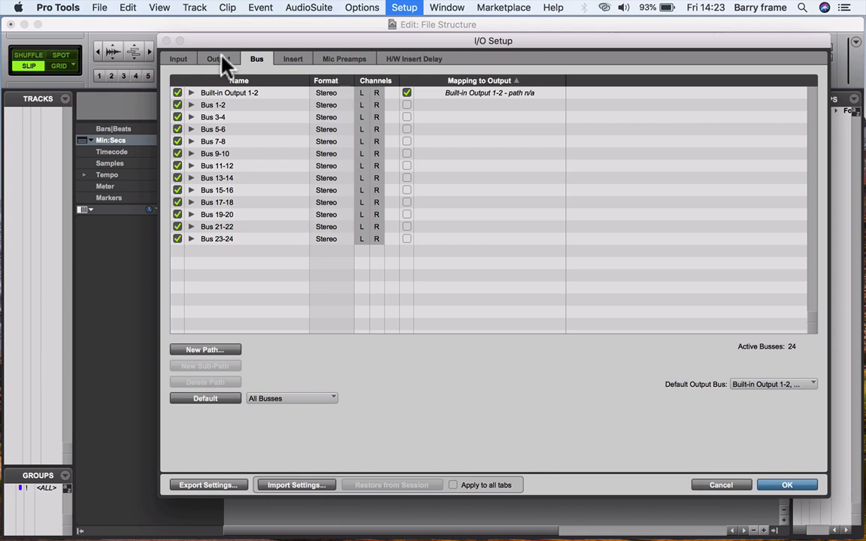
click(179, 60)
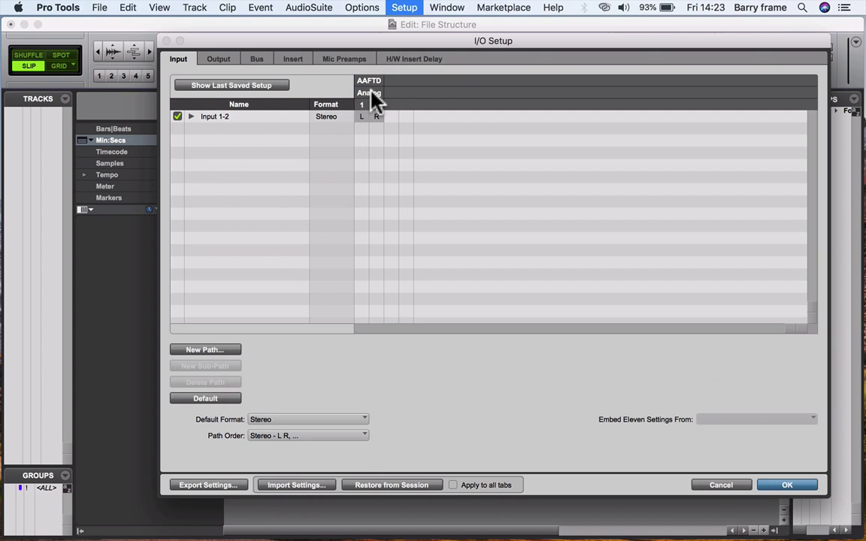
click(220, 59)
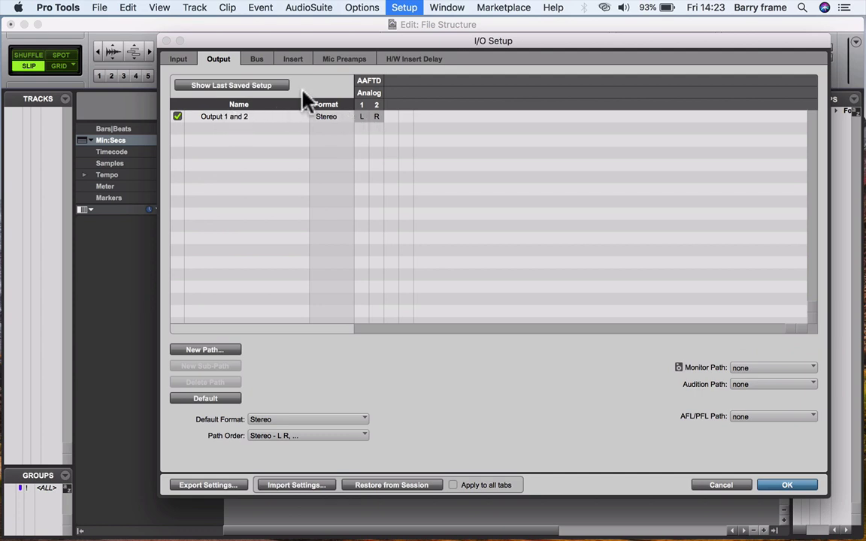
click(256, 60)
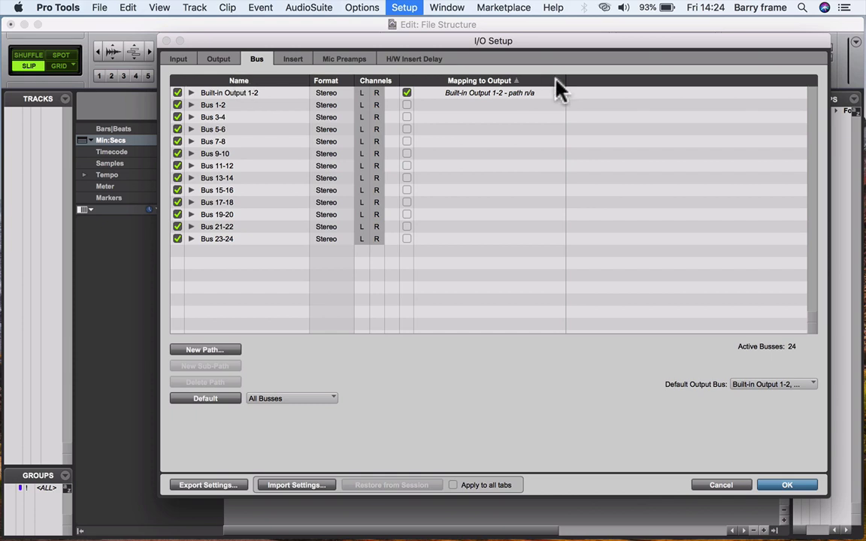
click(718, 485)
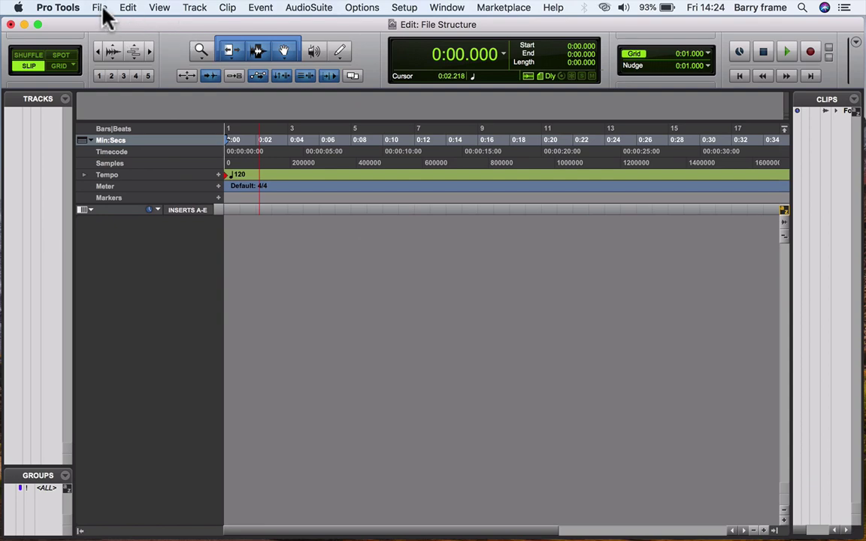
Add one mono audio track, Audio 1, and show it in the Mix window.
click(100, 9)
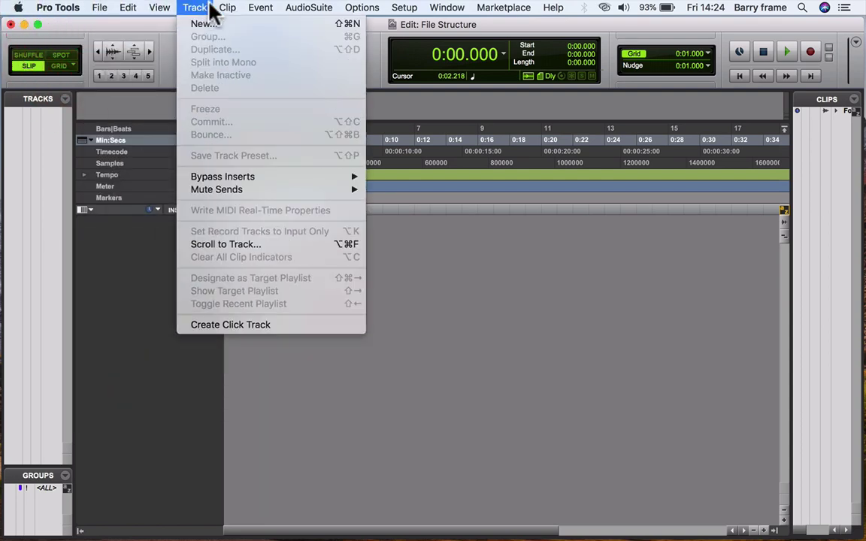
click(202, 26)
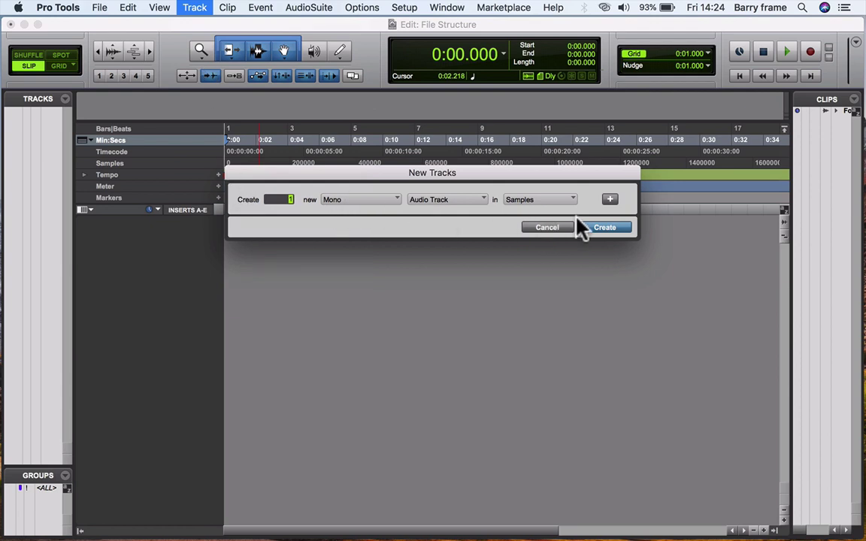
click(613, 227)
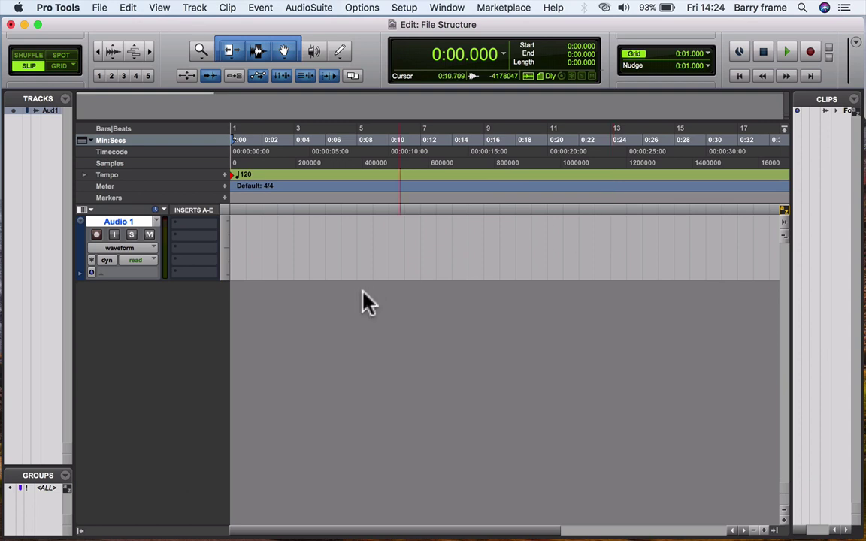
key(super+equal)
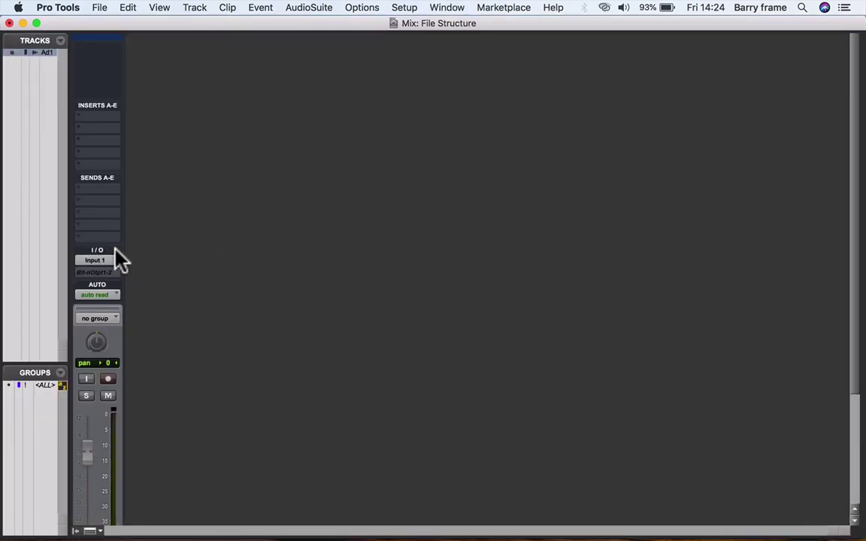
scroll(120, 257, down, 5)
scroll(102, 335, up, 5)
click(96, 260)
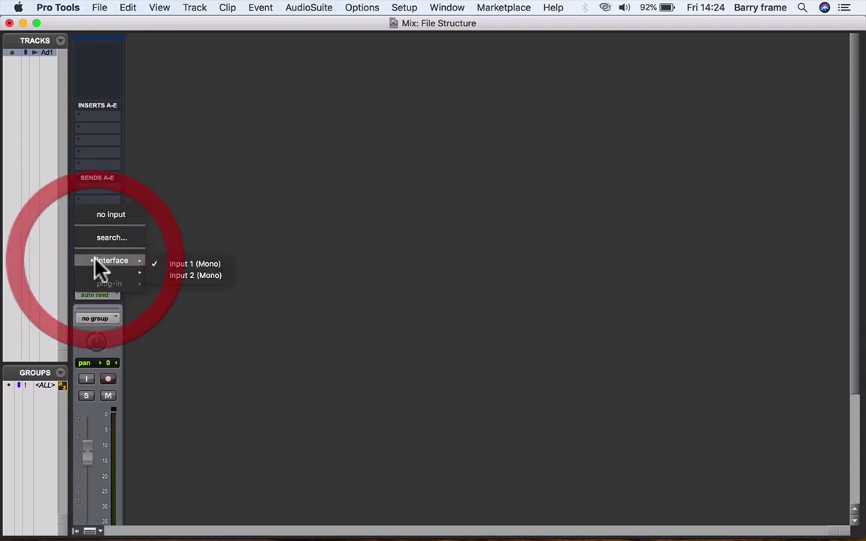
click(205, 237)
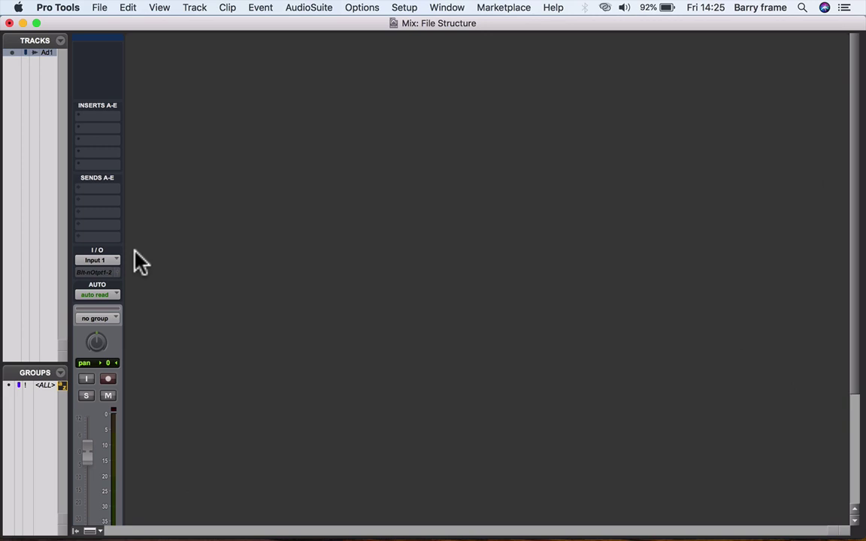
click(92, 260)
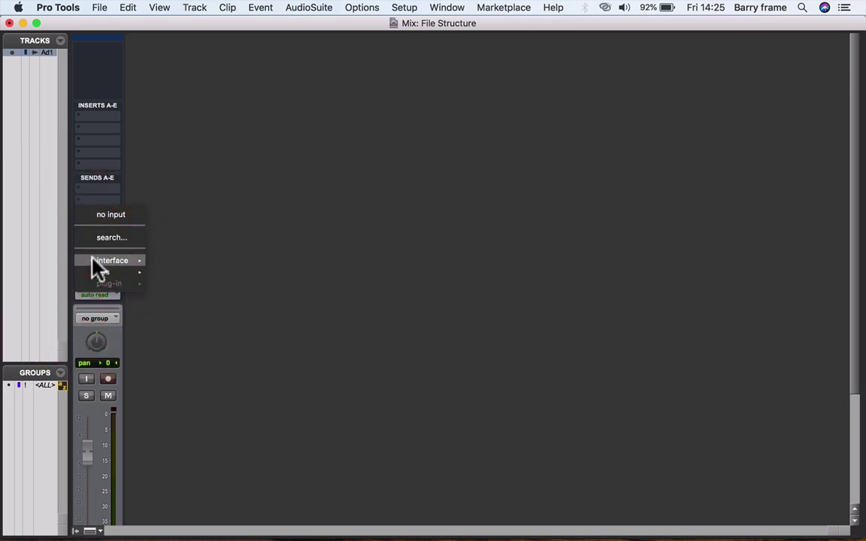
click(285, 242)
click(110, 261)
mouse_move(101, 269)
mouse_move(139, 263)
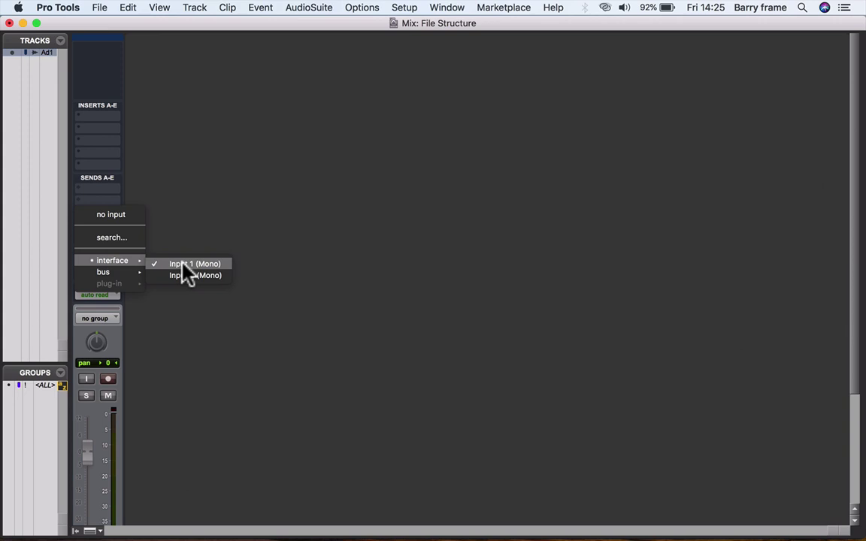
click(287, 264)
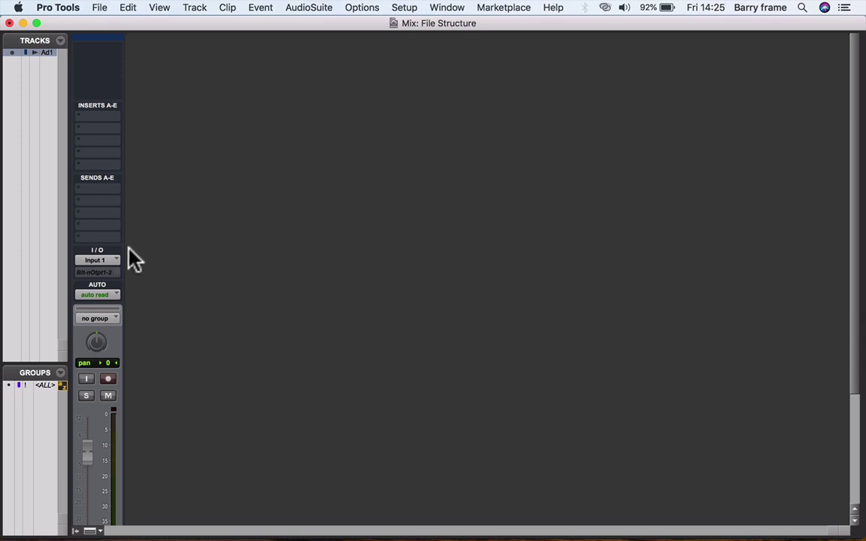
Inspect Audio 1's output selector, leaving it on Built-in Output 1-2.
click(104, 271)
mouse_move(92, 272)
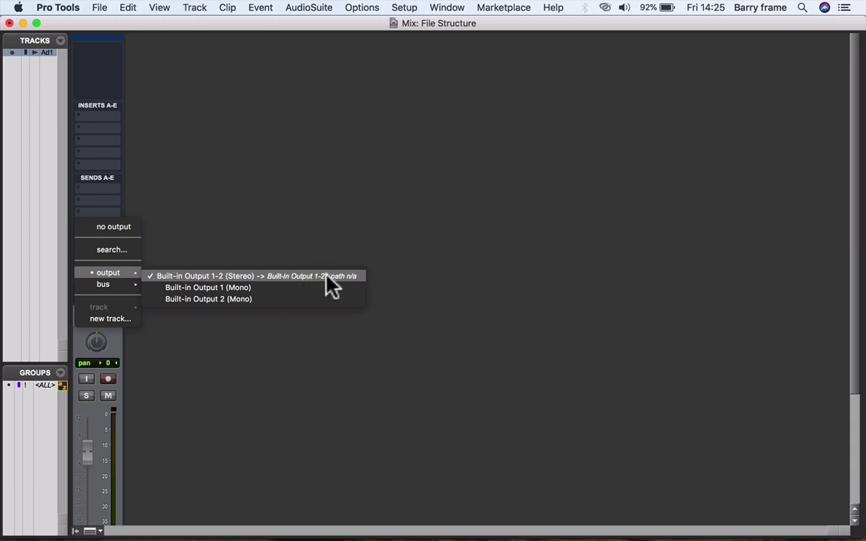
click(390, 278)
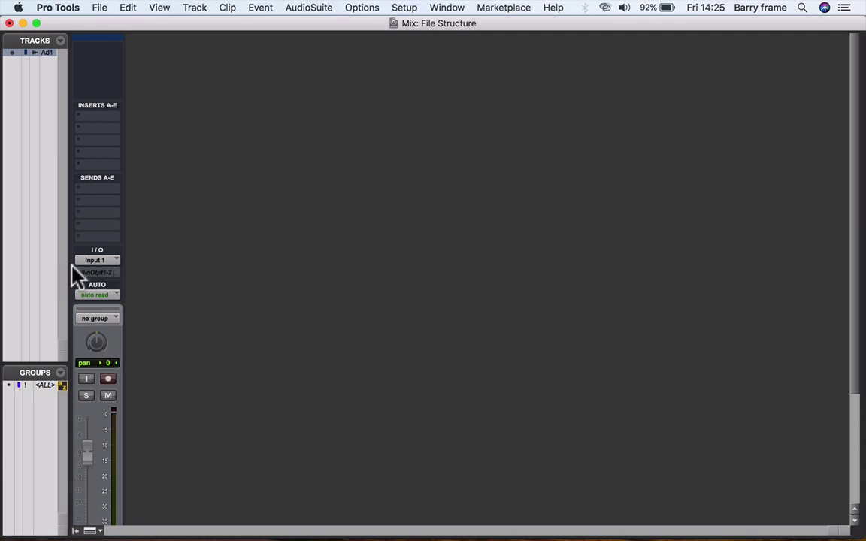
click(91, 271)
mouse_move(106, 273)
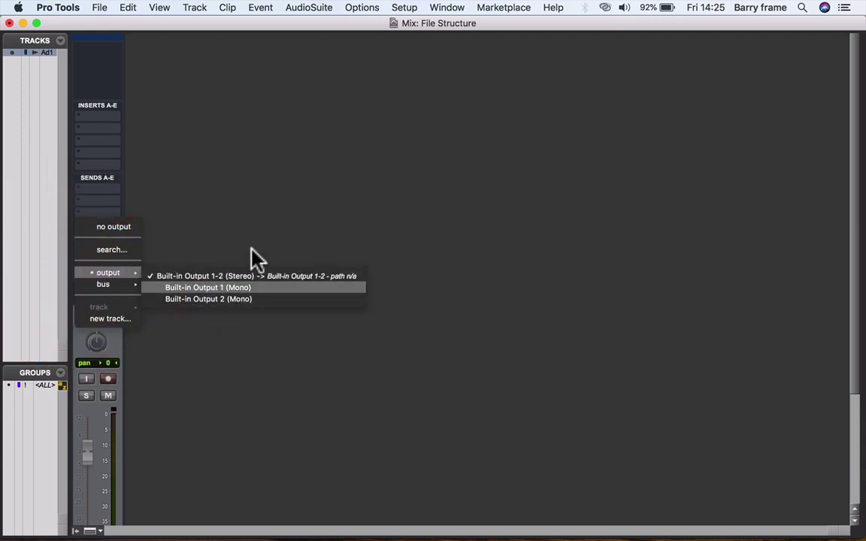
click(270, 236)
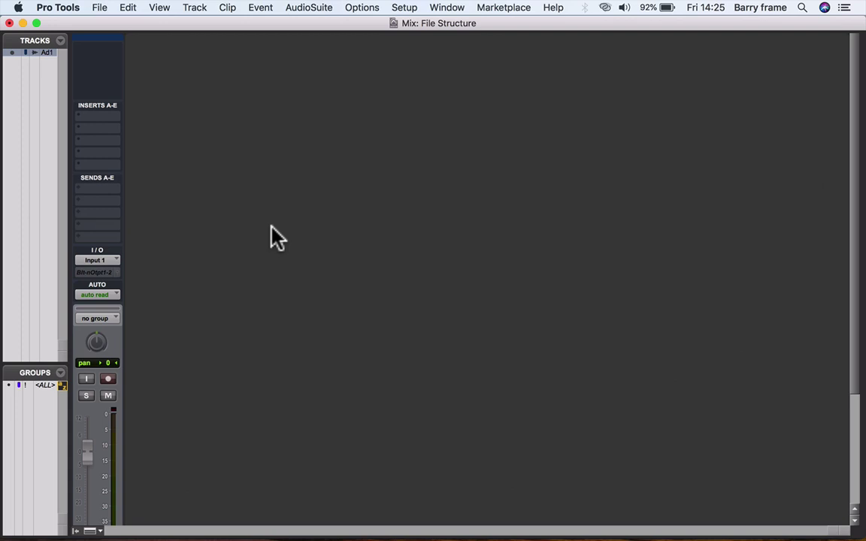
In I/O Setup's Bus tab, map Built-in Output 1-2 to Output 1 and 2 (Stereo).
click(404, 8)
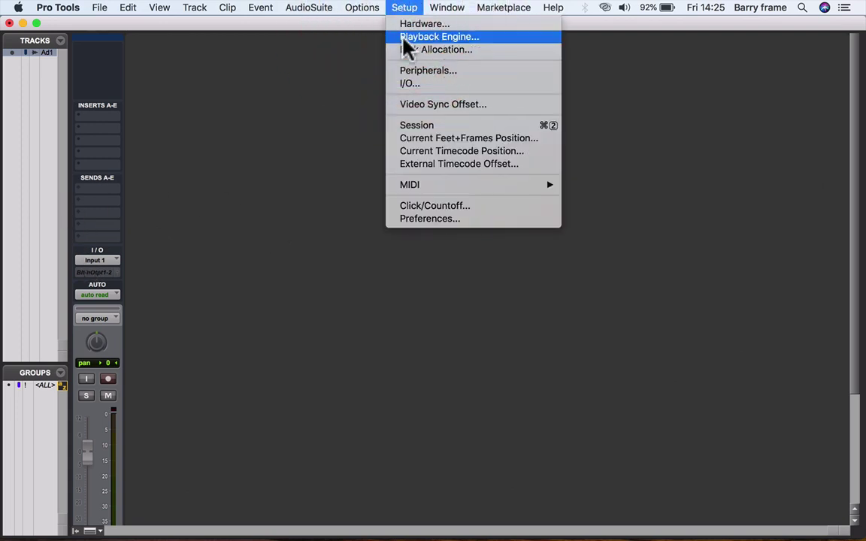
click(406, 86)
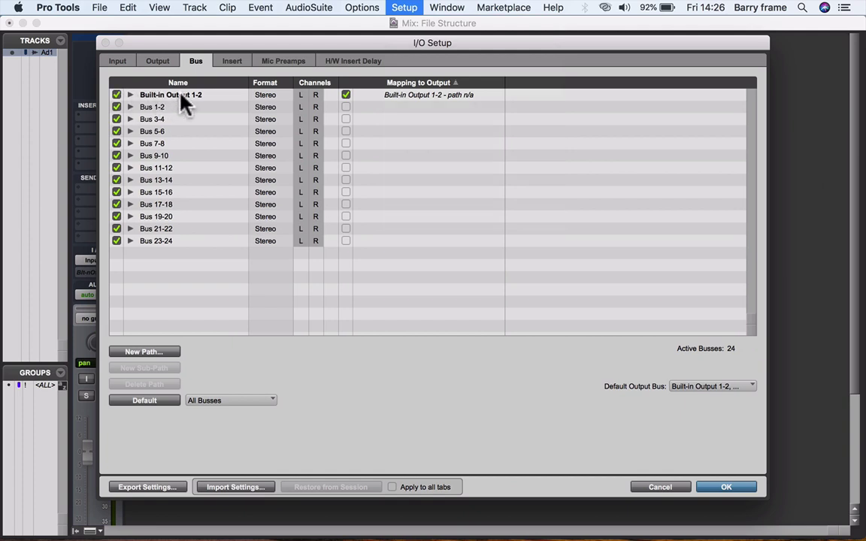
click(116, 95)
click(424, 95)
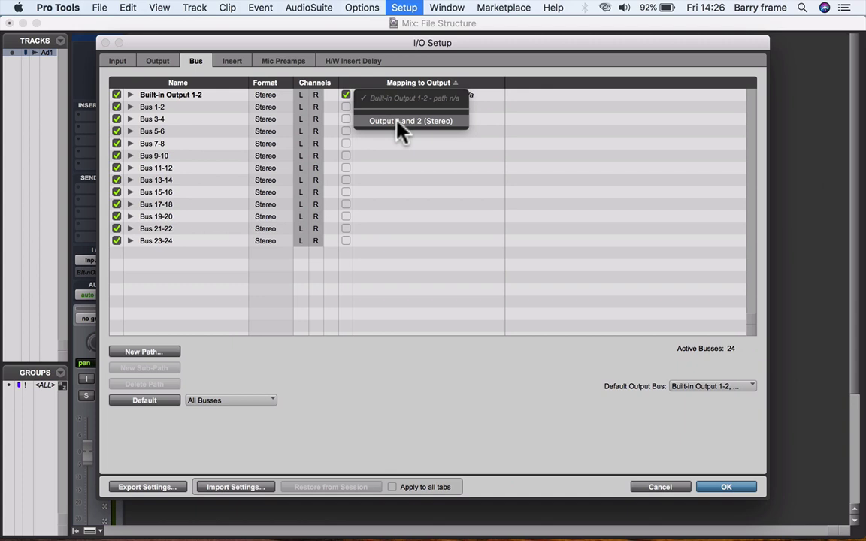
click(416, 121)
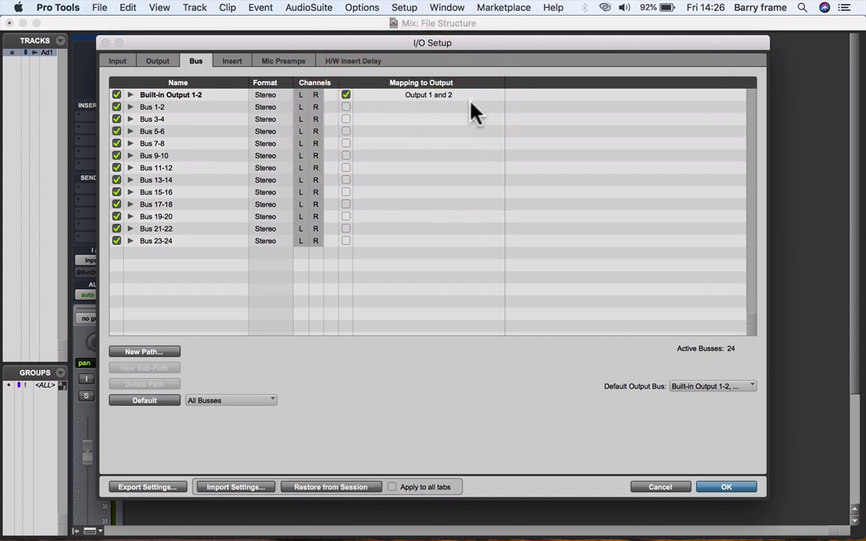
click(726, 488)
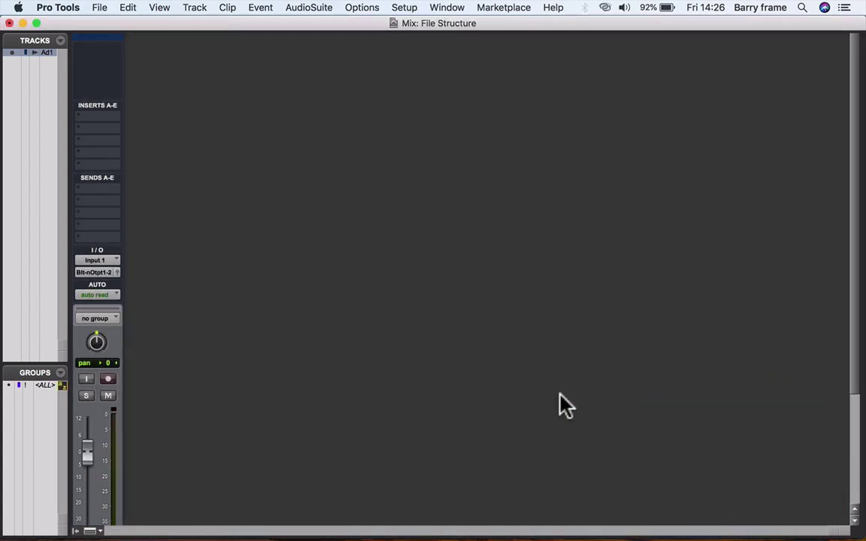
click(102, 272)
mouse_move(108, 273)
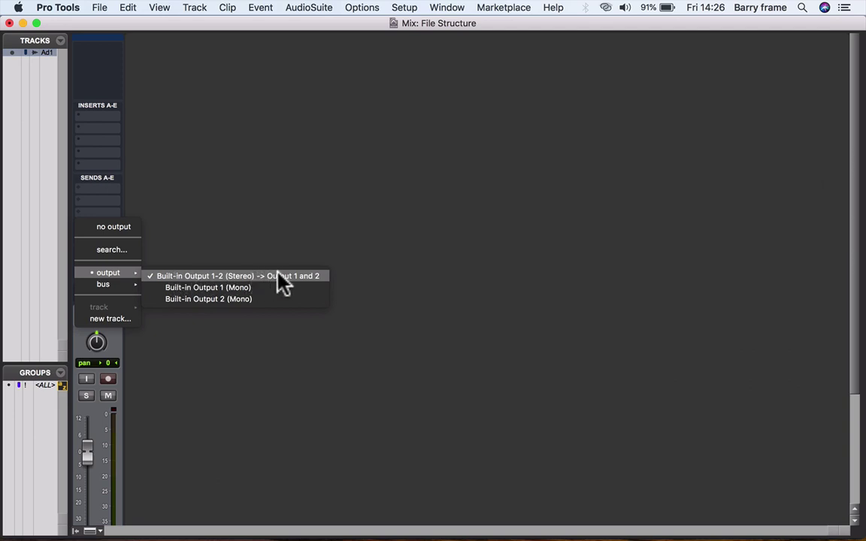
click(308, 222)
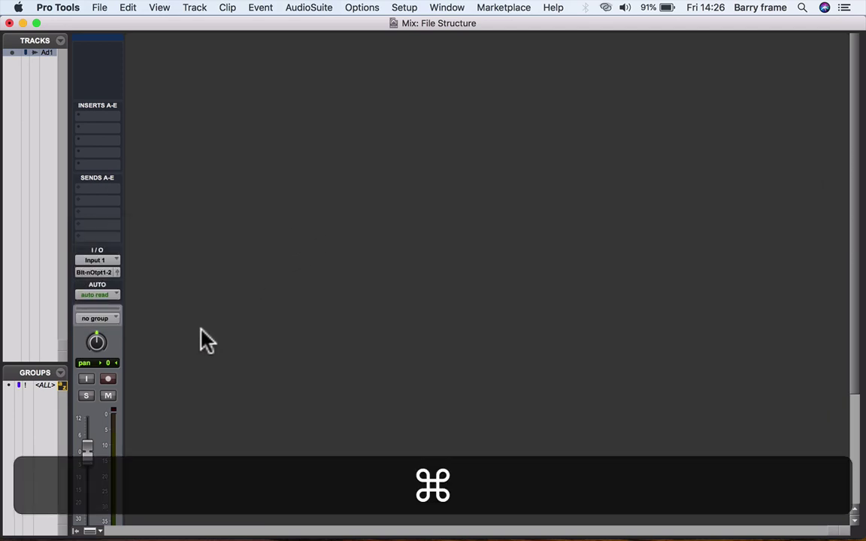
key(super+equal)
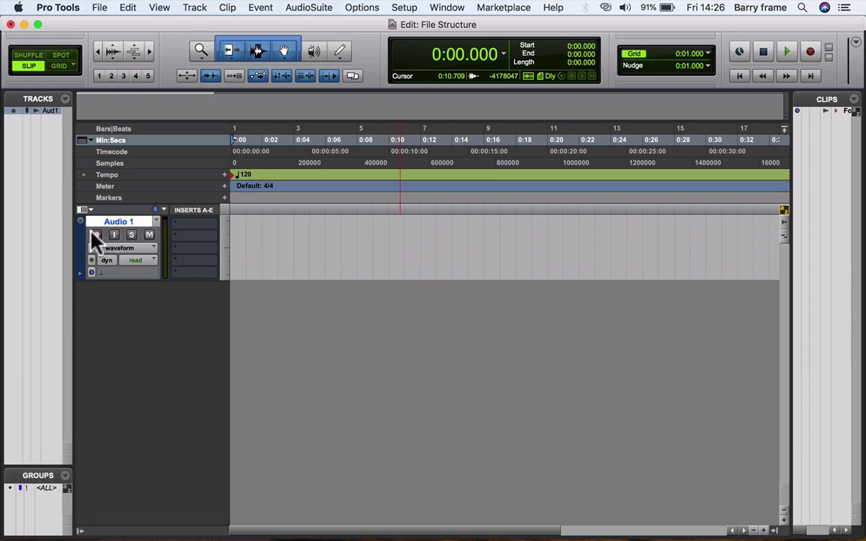
click(97, 235)
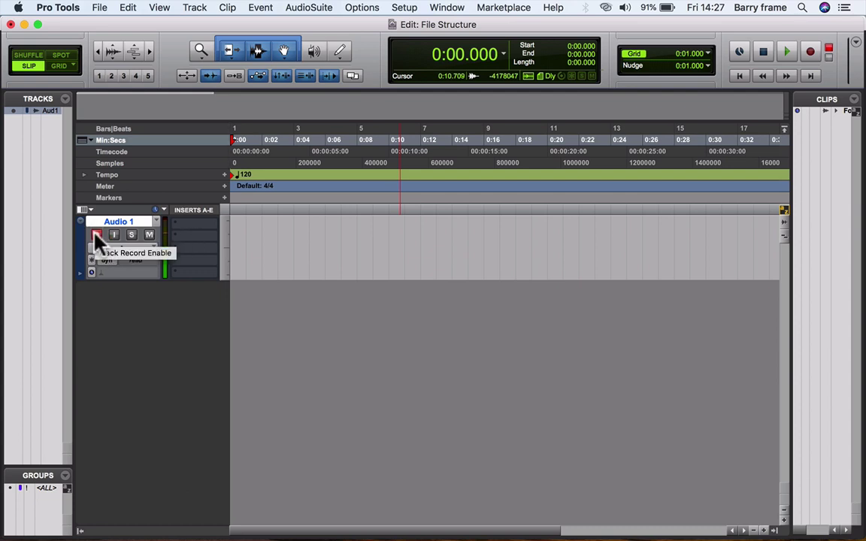
click(96, 235)
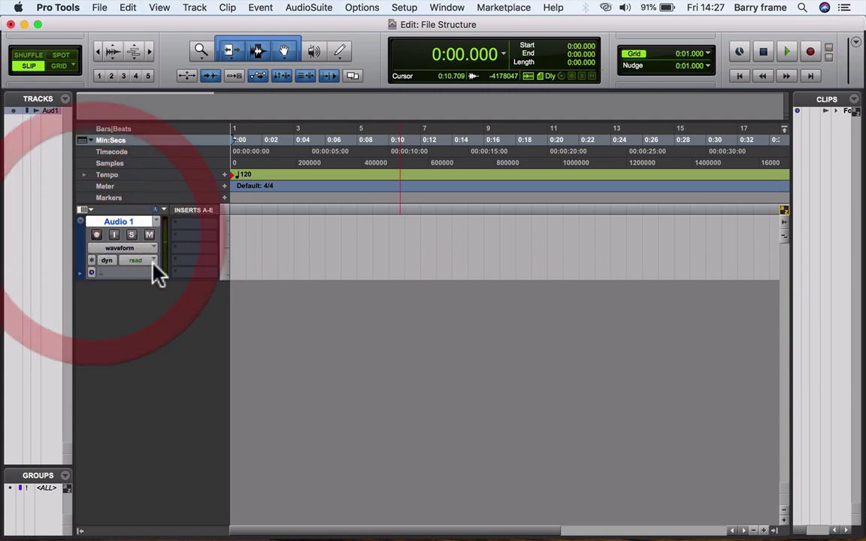
key(super+equal)
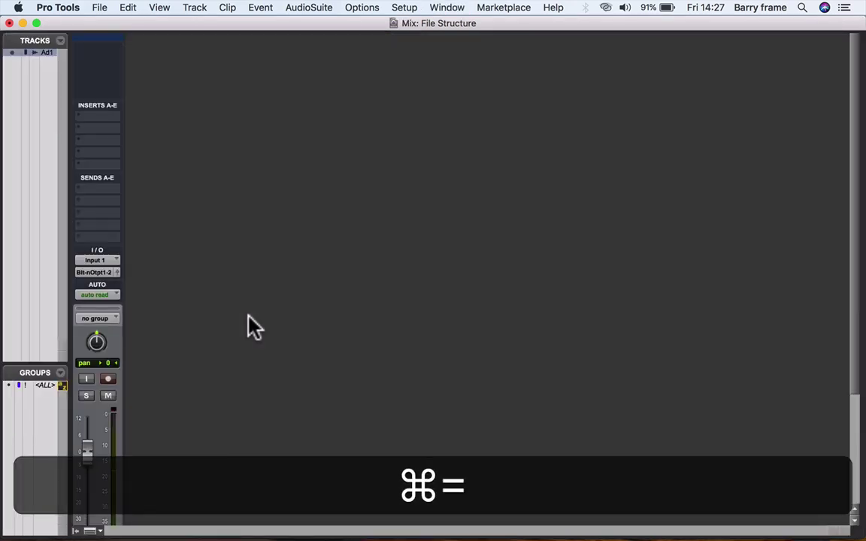
scroll(217, 325, down, 5)
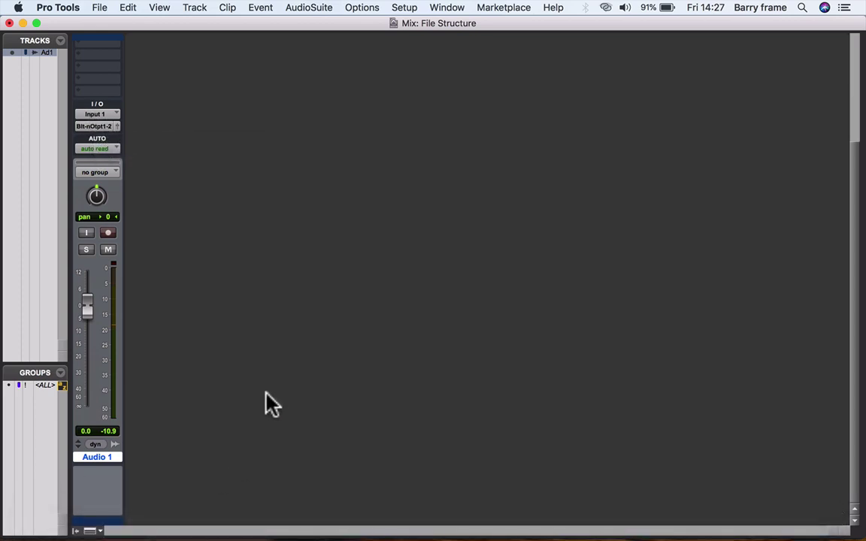
scroll(266, 392, up, 3)
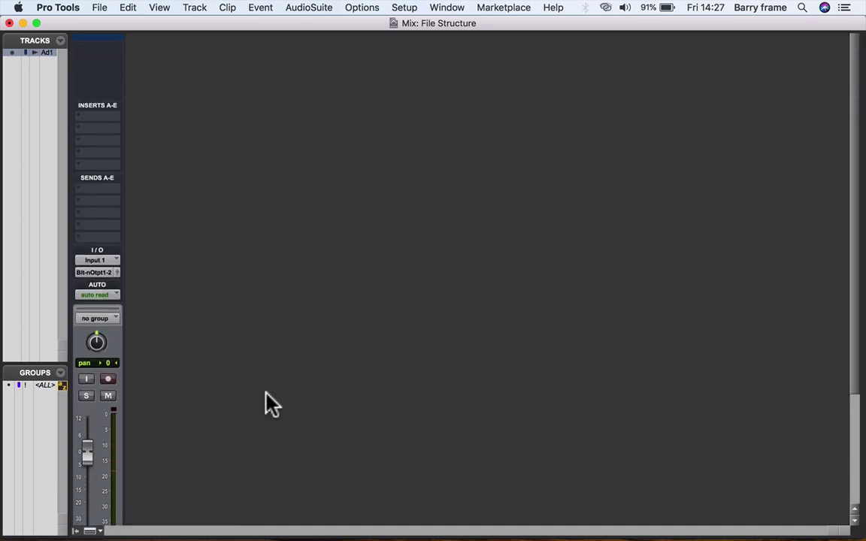
scroll(266, 393, down, 3)
scroll(266, 393, up, 3)
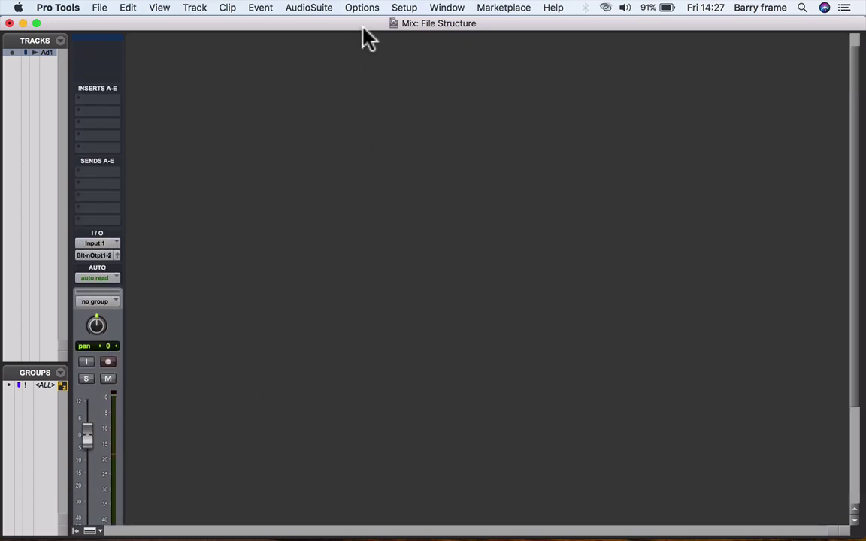
Review I/O Setup's Input, Output and Bus tabs, then begin Import Settings.
click(410, 7)
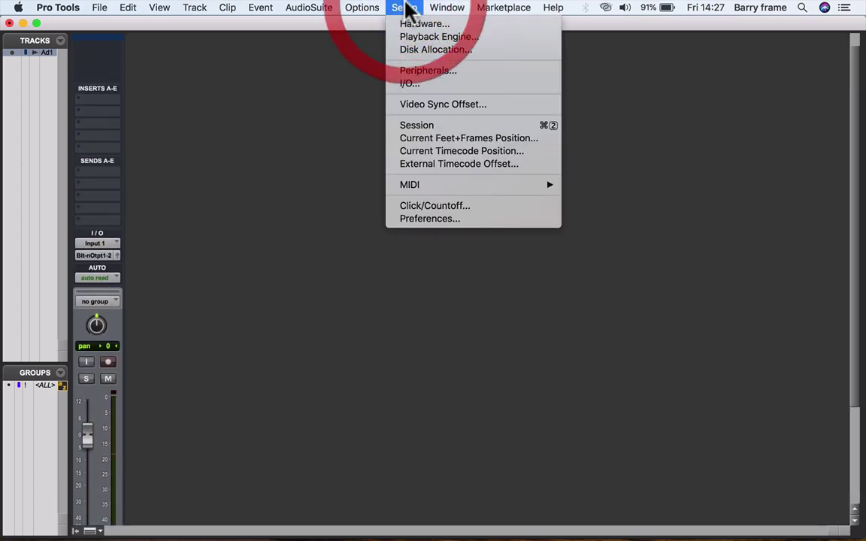
click(408, 84)
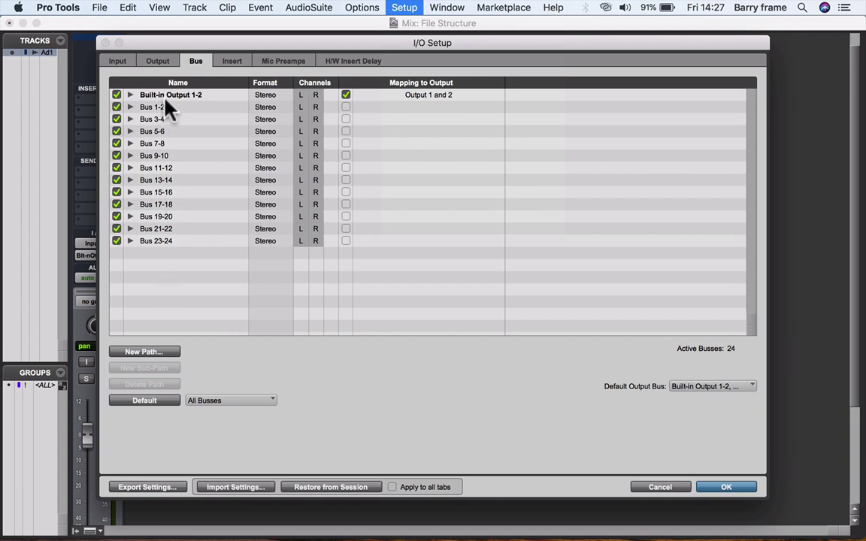
click(157, 61)
click(120, 61)
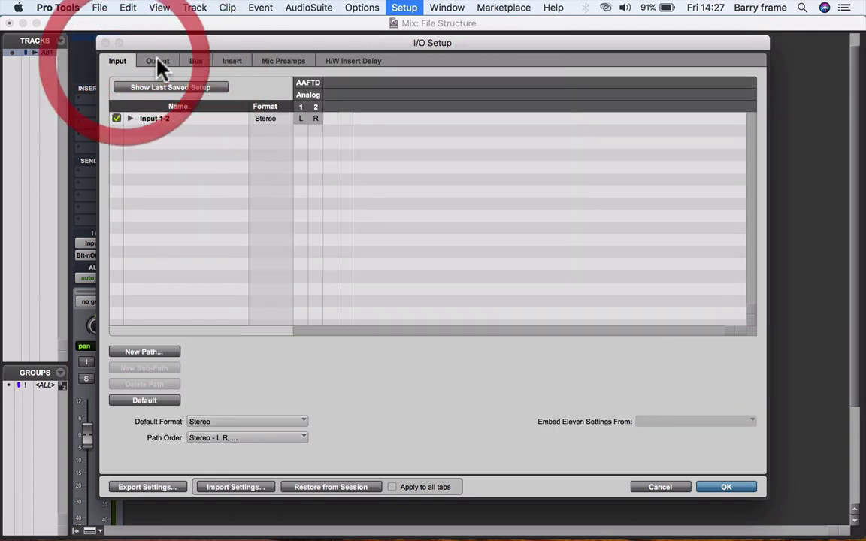
click(158, 61)
click(197, 62)
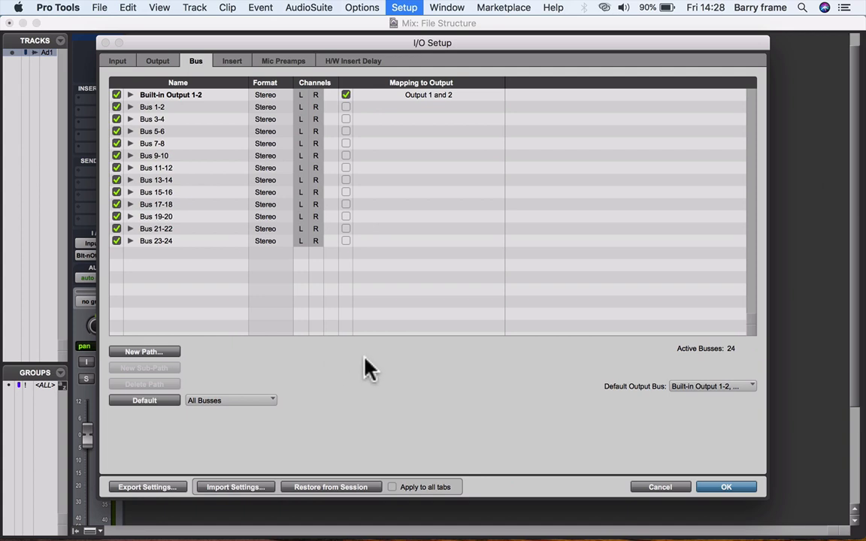
click(235, 488)
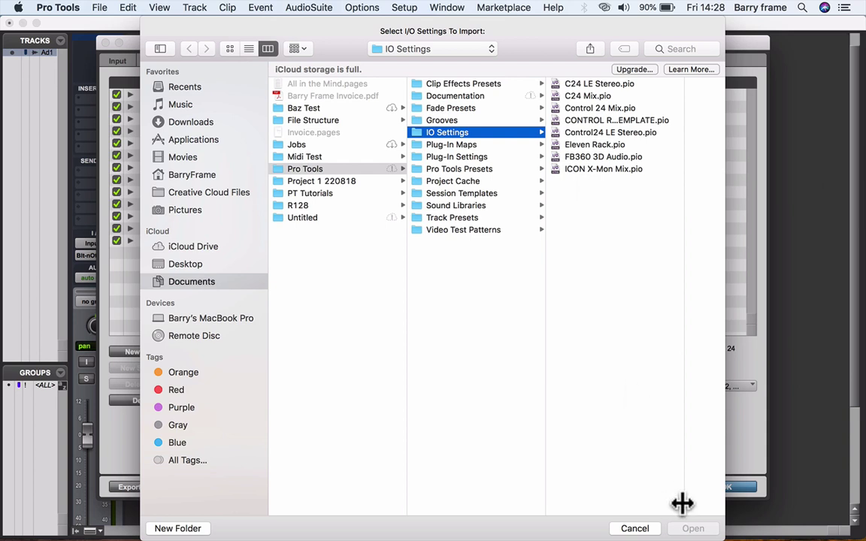
Import CONTROL ROOM 1 TEMPLATE.pio from the IO Settings folder.
drag(682, 503, 754, 506)
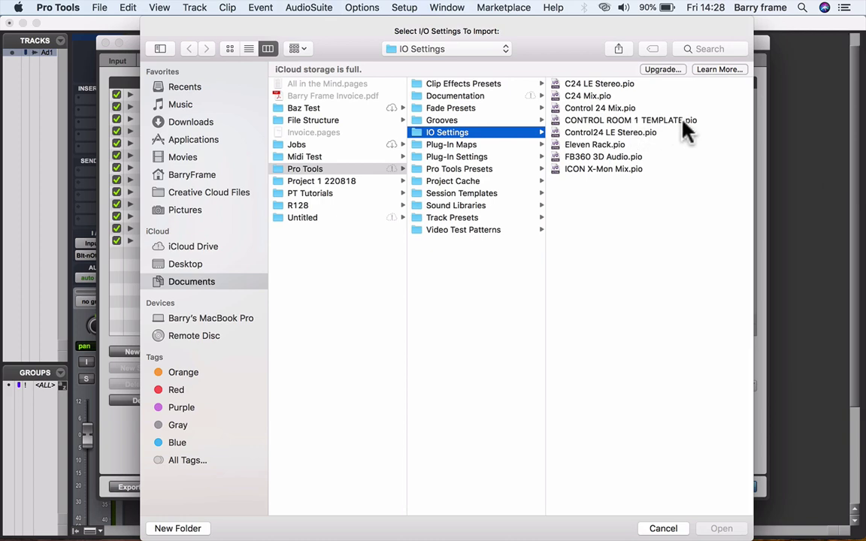
click(579, 121)
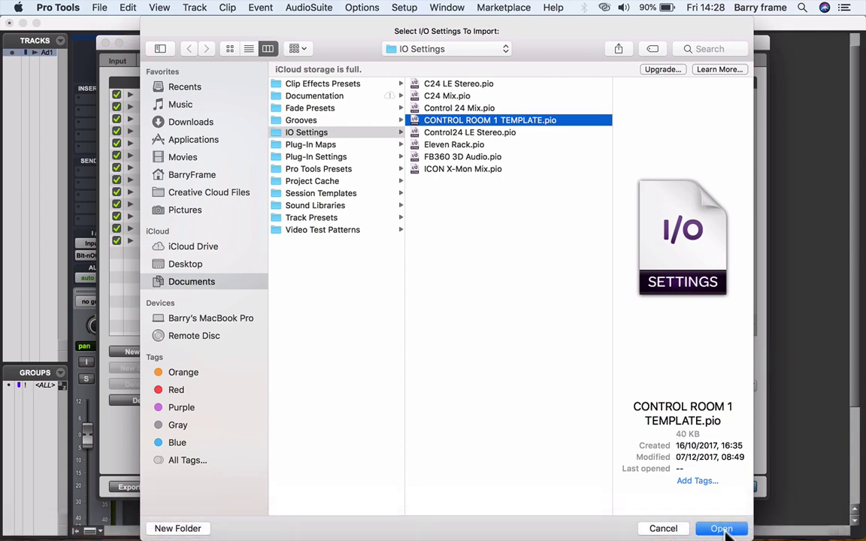
click(721, 529)
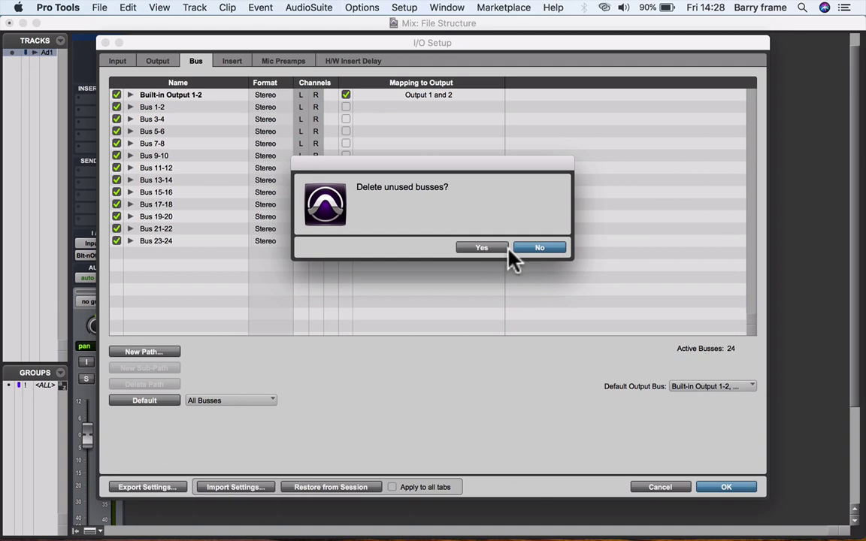
Keep the existing unused busses and select the imported Main bus.
click(551, 249)
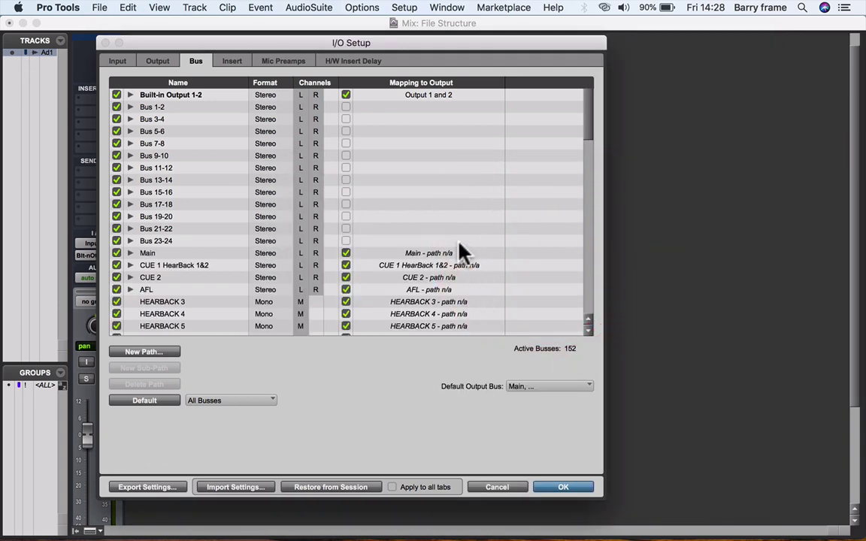
scroll(286, 254, down, 5)
scroll(284, 256, up, 2)
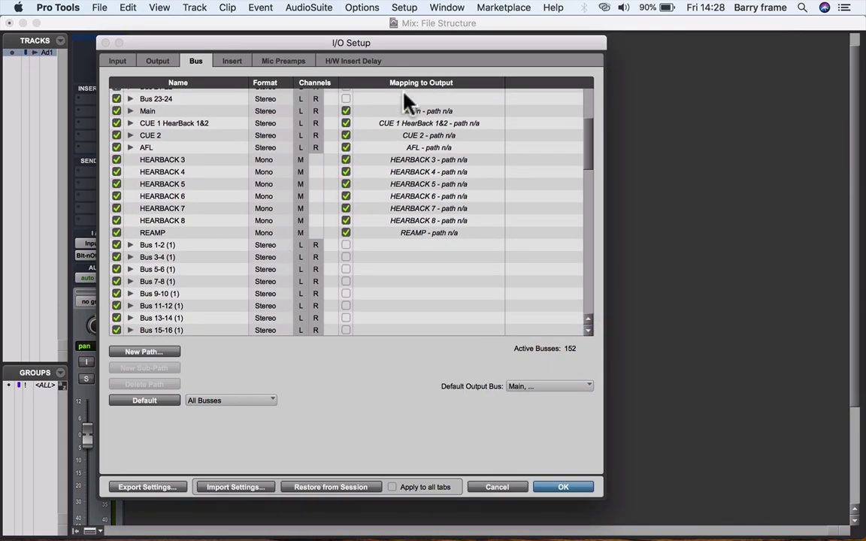
click(164, 110)
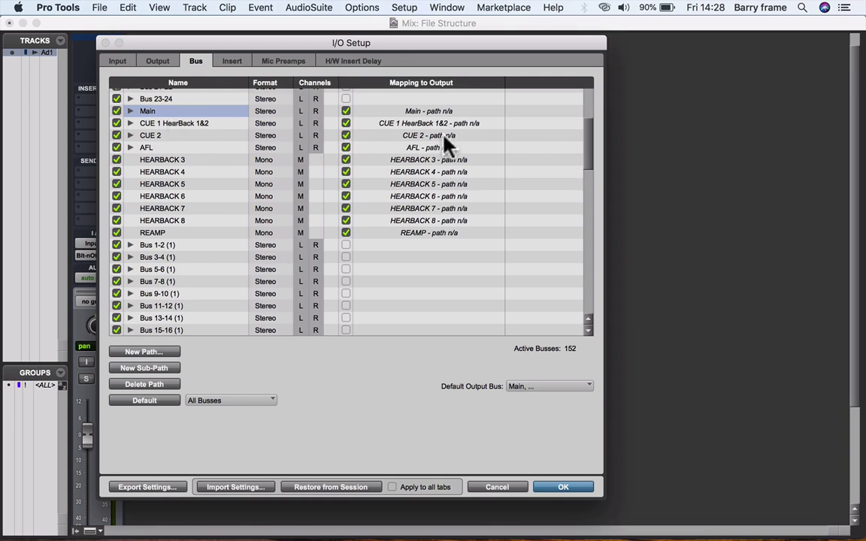
Set the Main bus's Mapping to Output to Output 1 and 2 (Stereo).
click(425, 111)
click(473, 122)
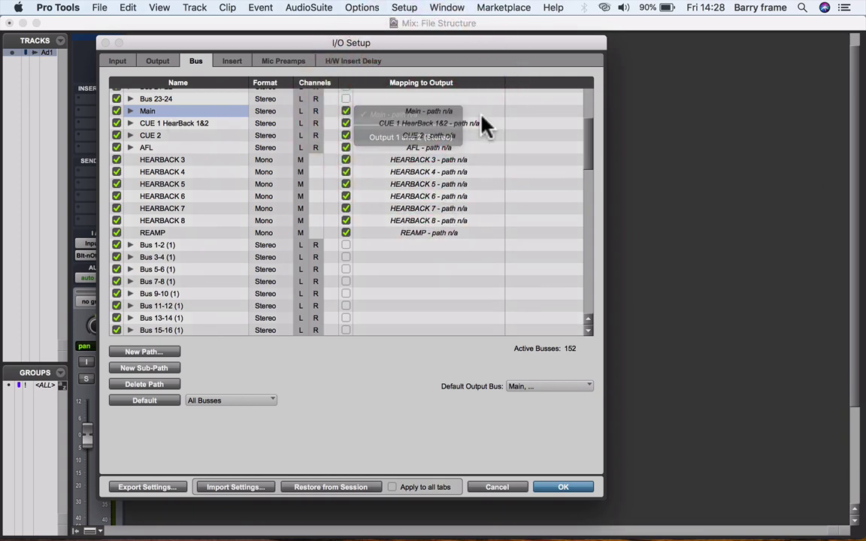
click(444, 113)
click(488, 119)
click(444, 116)
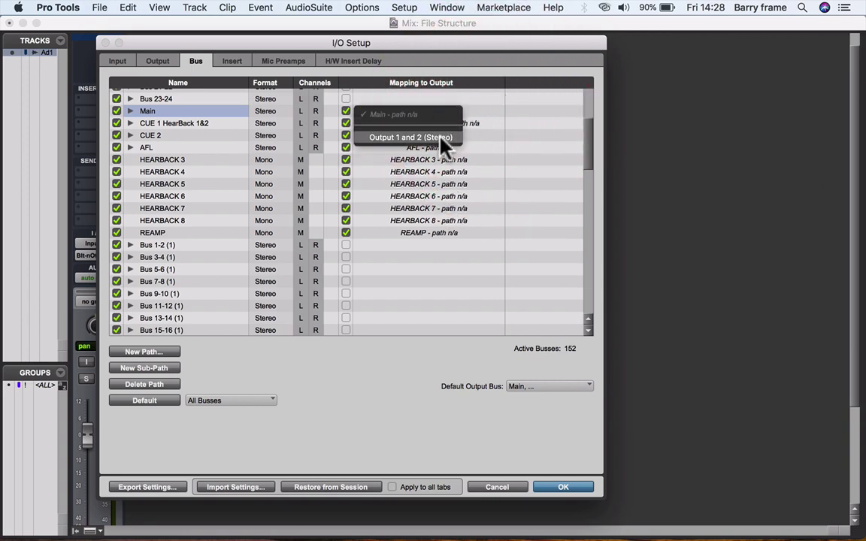
click(441, 138)
scroll(394, 223, up, 5)
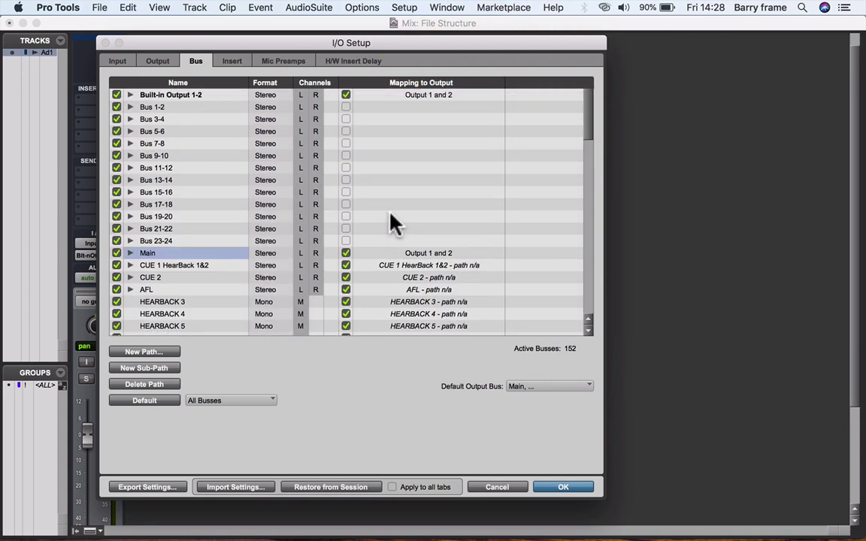
scroll(395, 223, down, 20)
scroll(395, 223, up, 20)
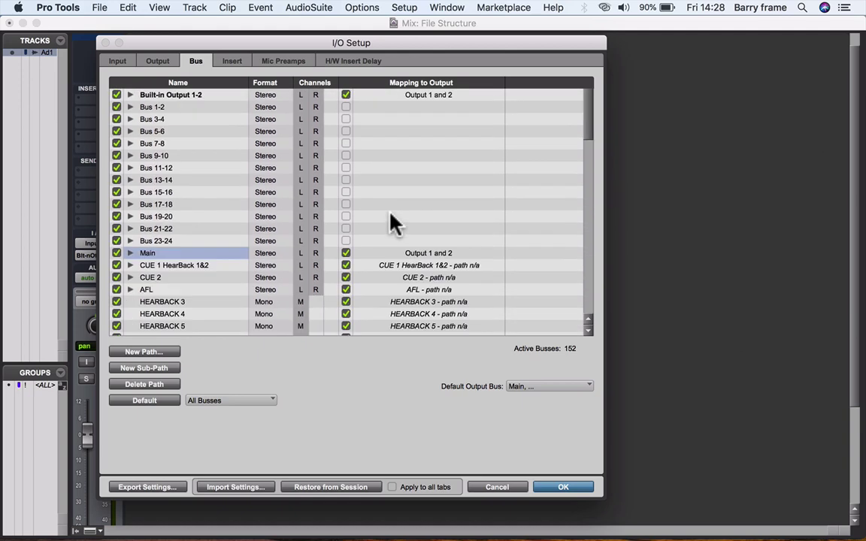